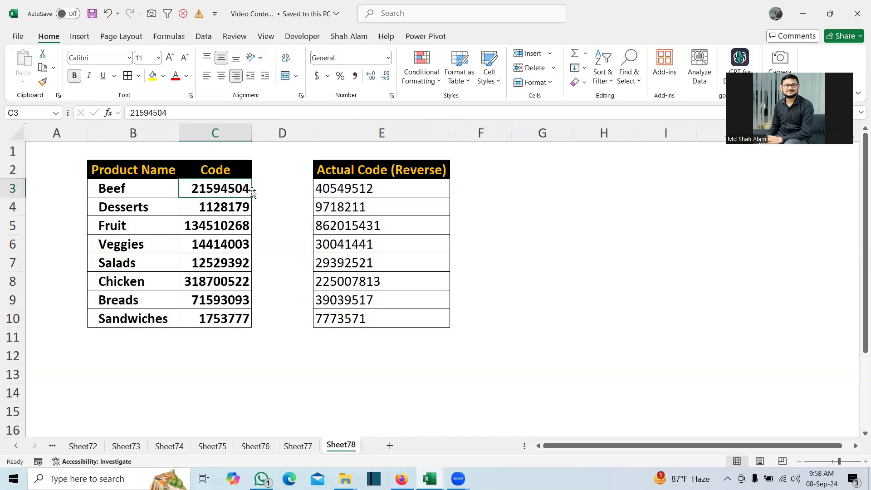
Start a SEQUENCE formula in G3 with LEN(C3) as the rows argument and the columns argument left empty
left_click(544, 186)
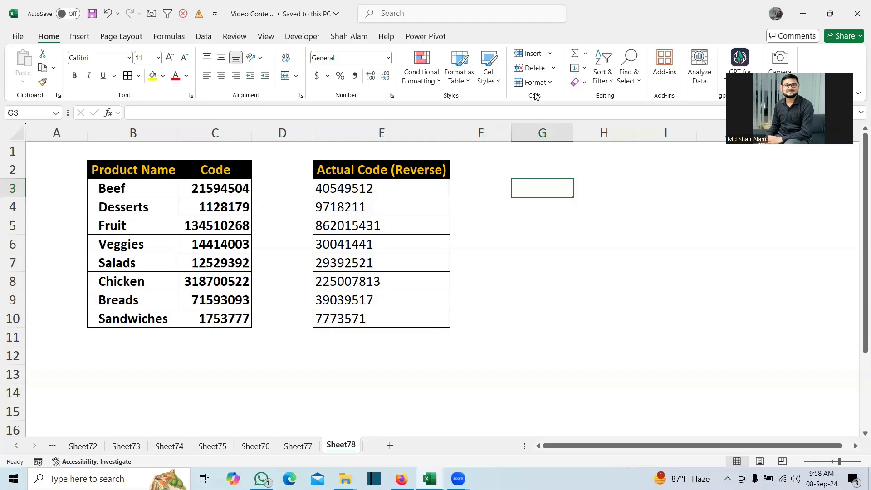
type("=seq")
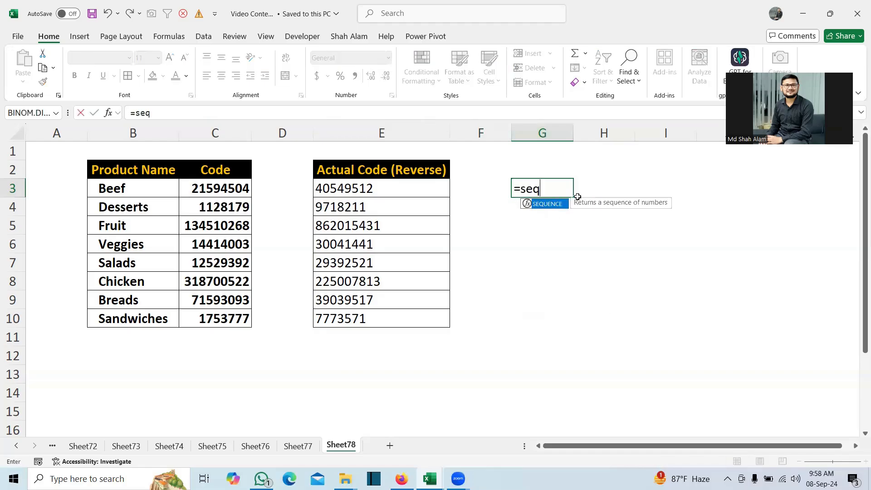
key("Tab")
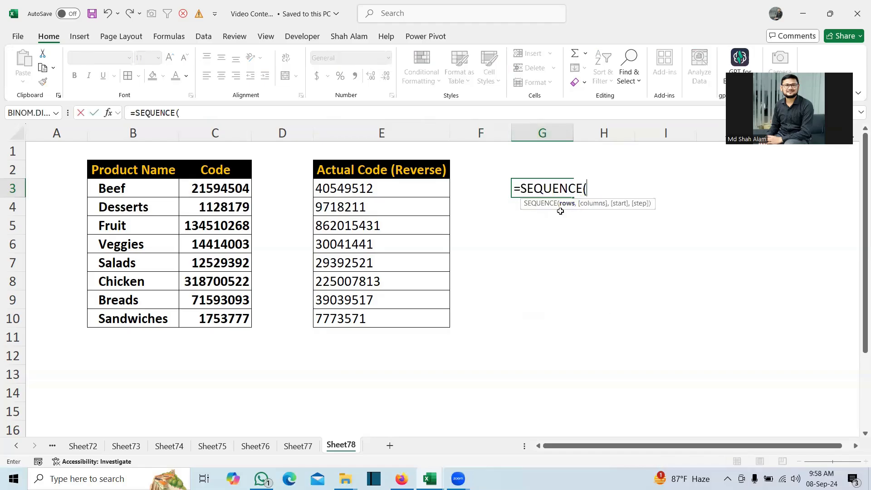
type("len(")
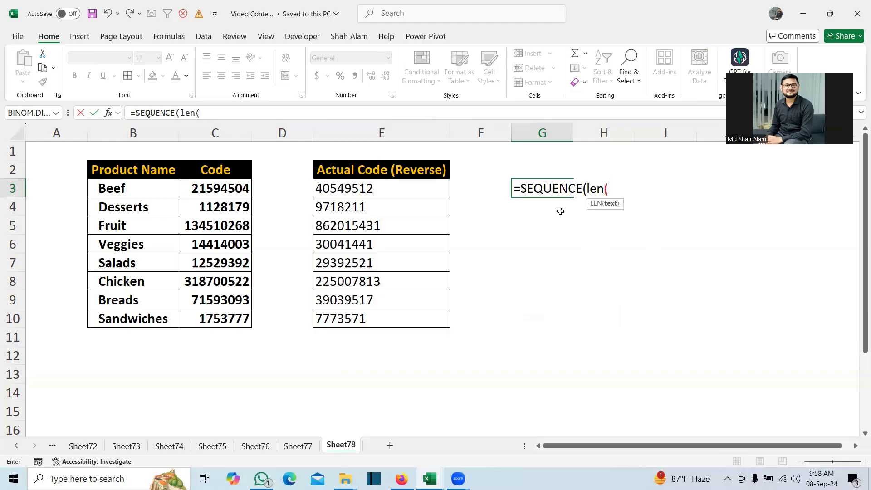
left_click(228, 190)
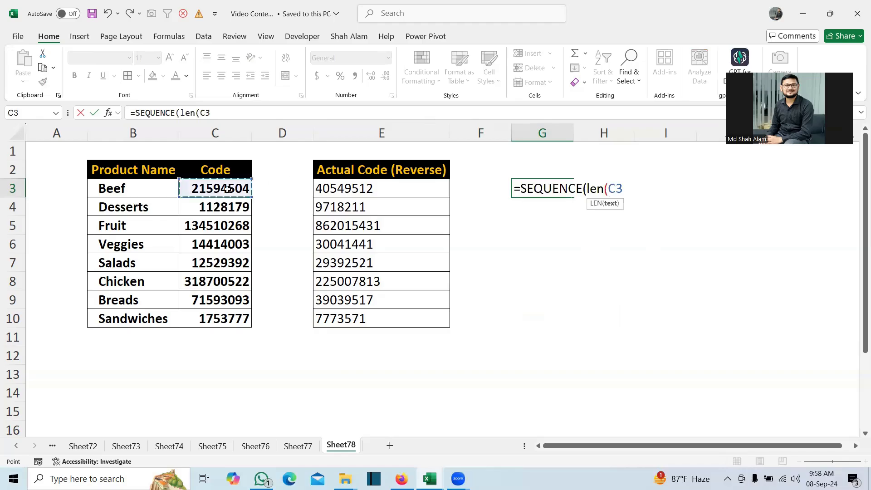
type("),")
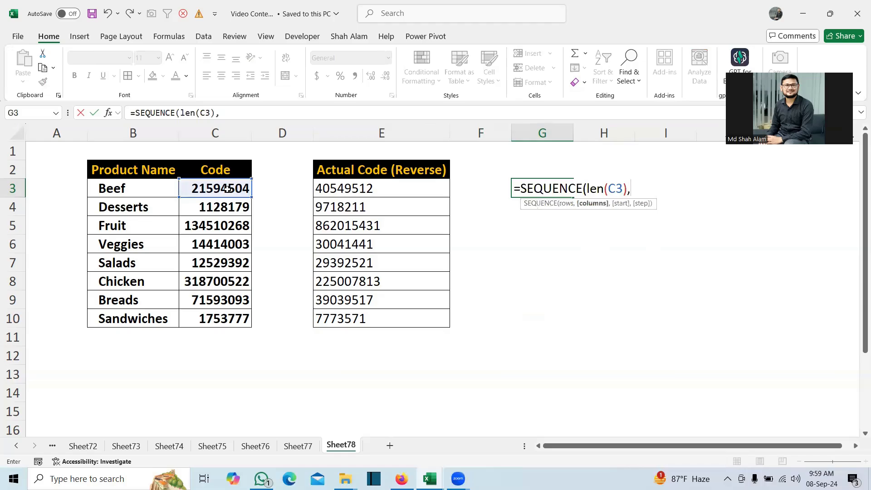
type(",")
key("alt+Tab")
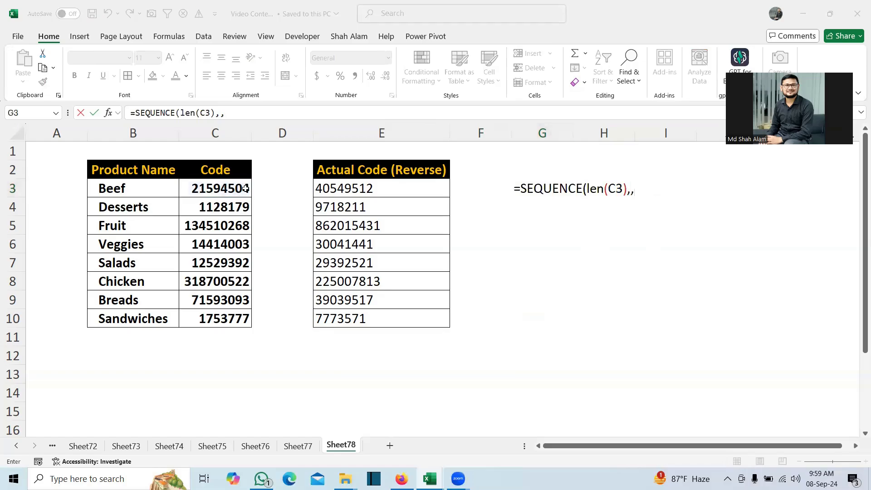
left_click_drag(246, 188, 260, 145)
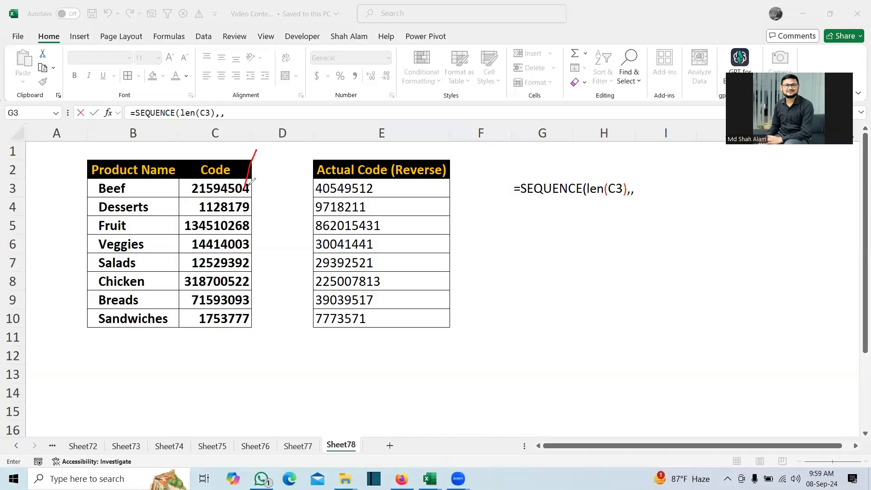
left_click(50, 324)
Complete the SEQUENCE formula in G3 with LEN(C3) as the start and -1 as the step
left_click(643, 192)
type("len")
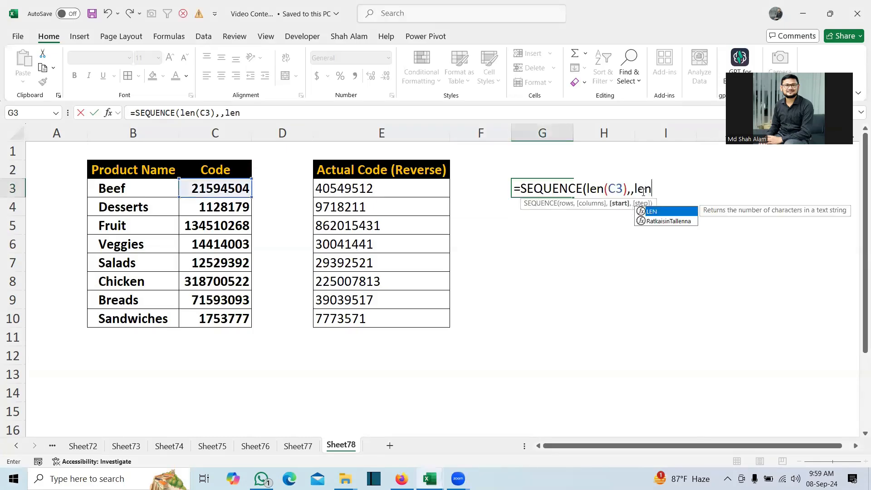
type("(")
left_click(225, 188)
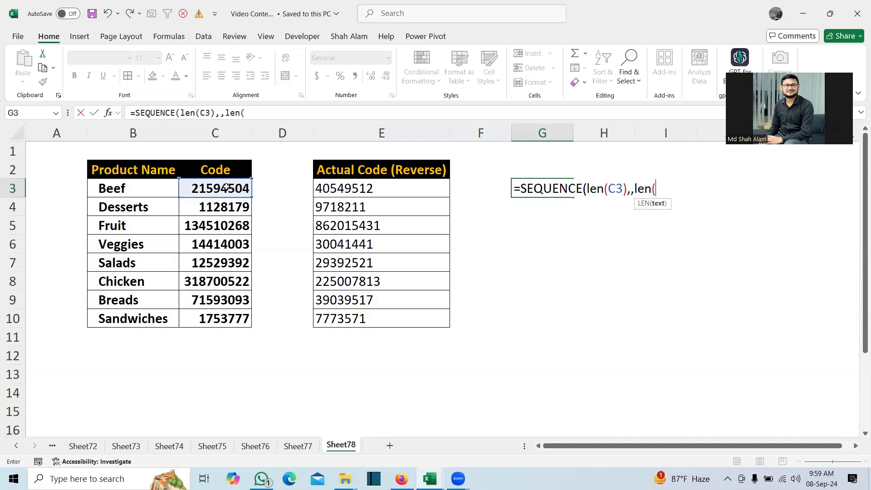
type(")")
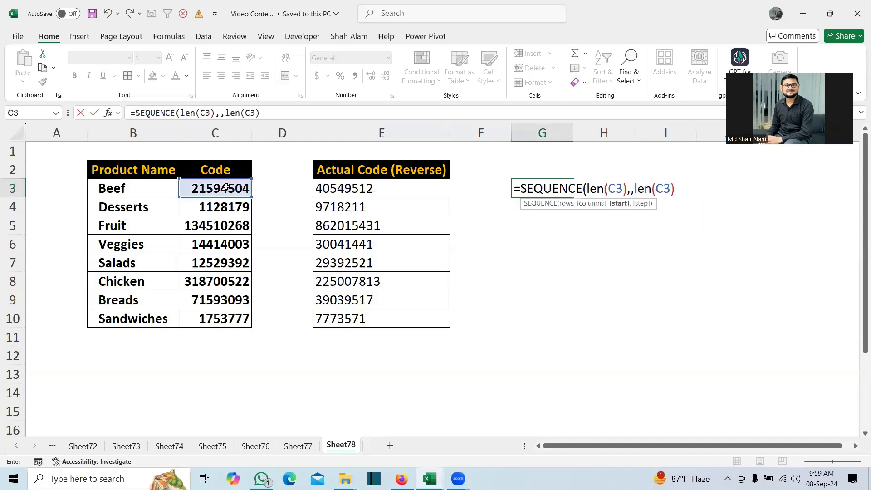
type(",-1")
type(")")
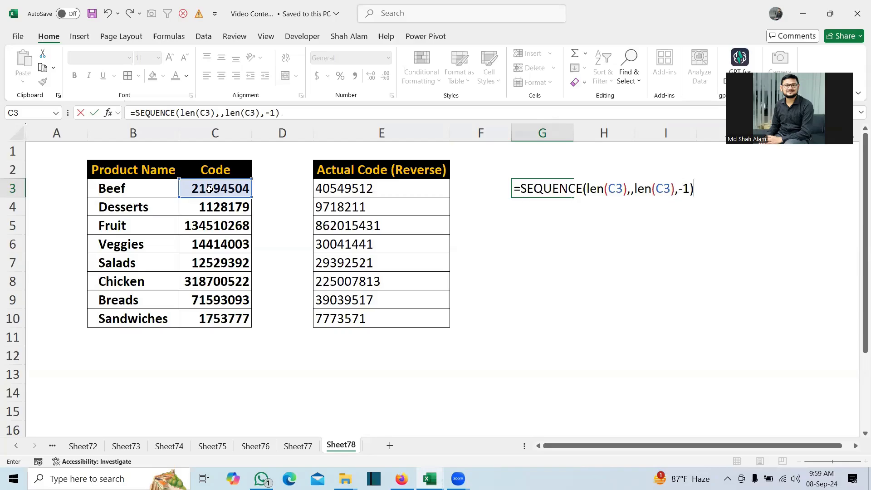
key("Return")
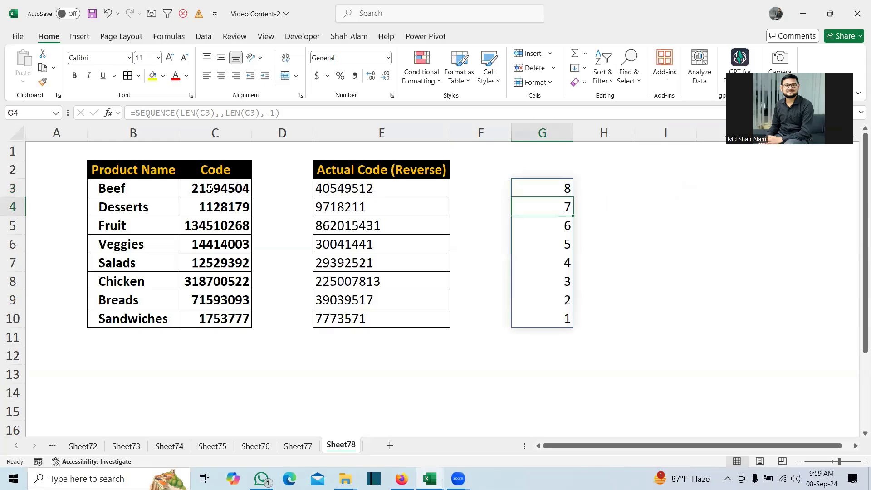
left_click(533, 181)
left_click(554, 212)
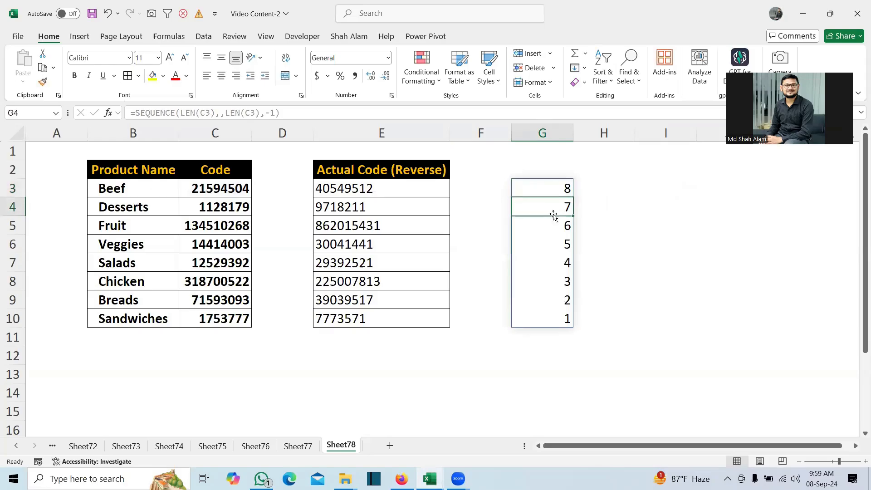
left_click(555, 187)
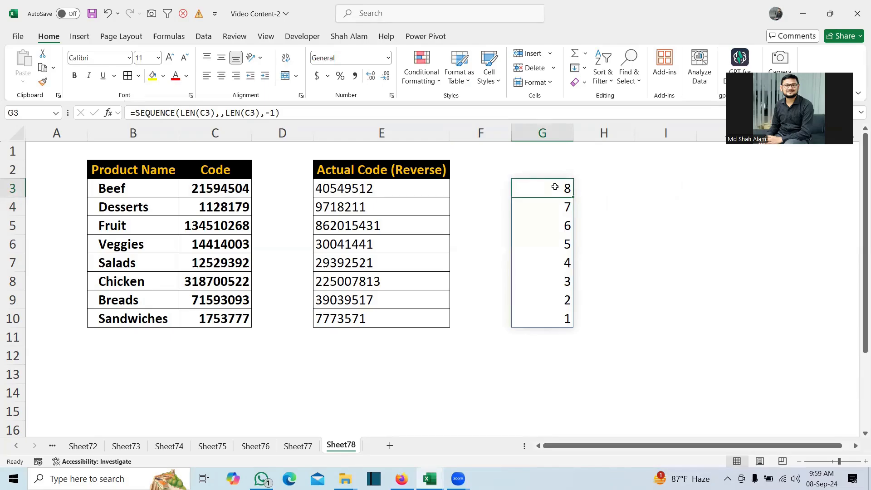
left_click_drag(209, 184, 221, 318)
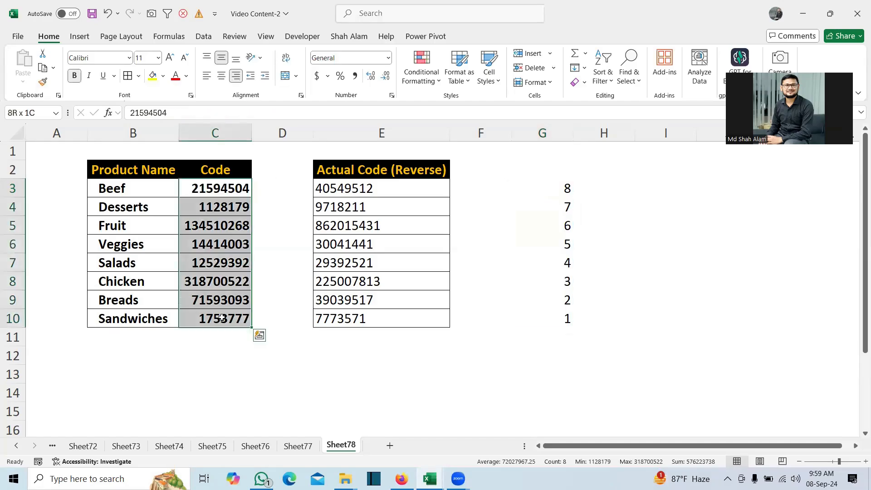
Replace the G3 formula with the beginning of a MAP over C3:C10 using a LAMBDA with parameter x
left_click(556, 187)
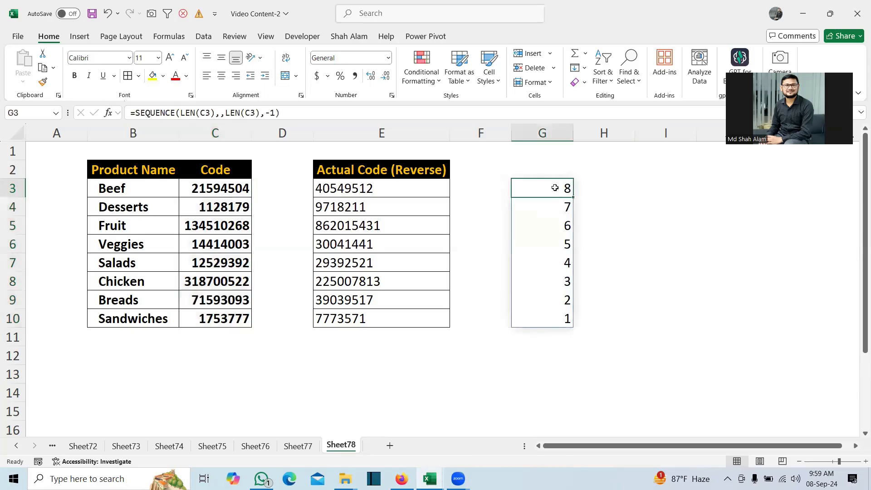
double_click(555, 188)
key("Escape")
type("=map(")
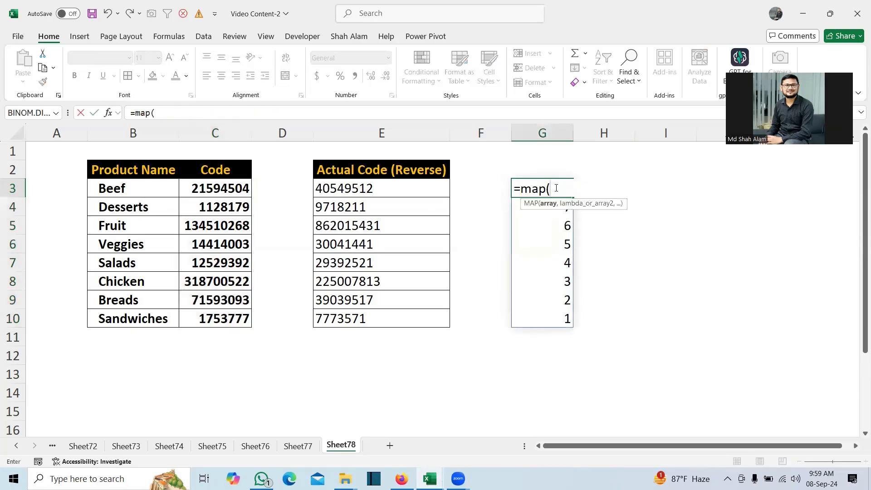
left_click(218, 189)
left_click(218, 319, "shift")
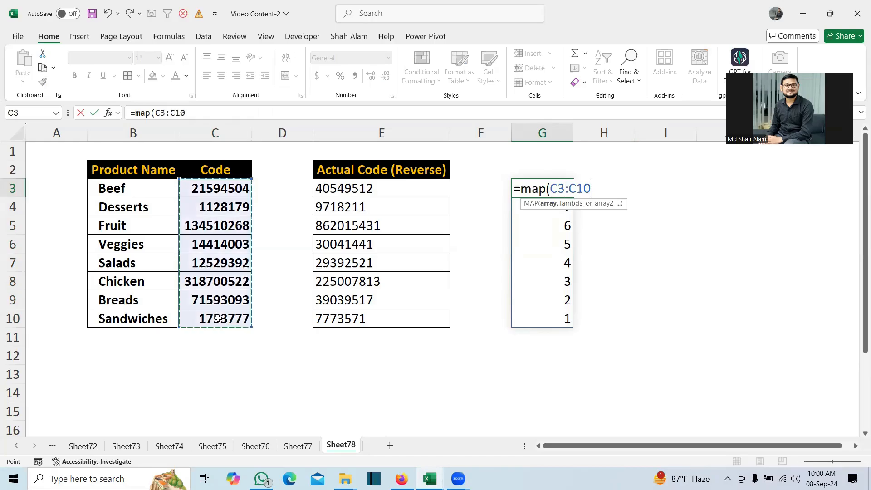
type(",")
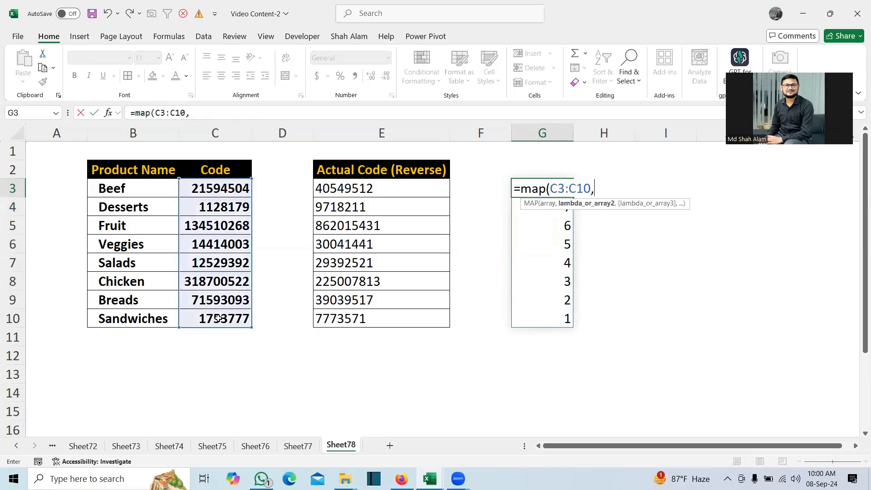
type("La")
key("Tab")
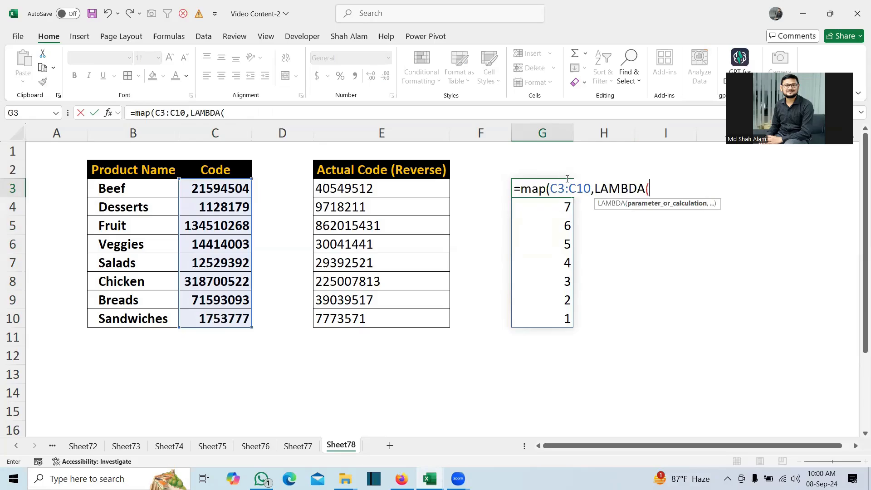
type("x,")
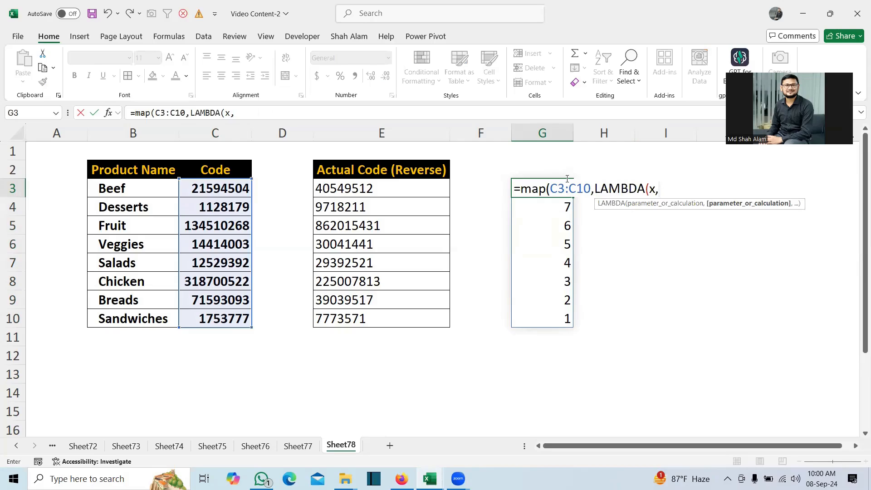
Add MID on x as the LAMBDA calculation, with a SEQUENCE of LEN(x) rows as its starting position
type("mid(")
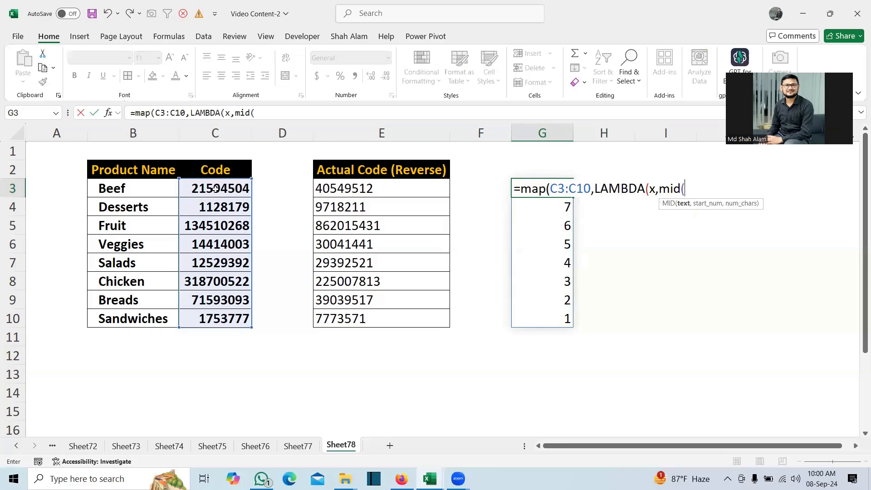
type("x")
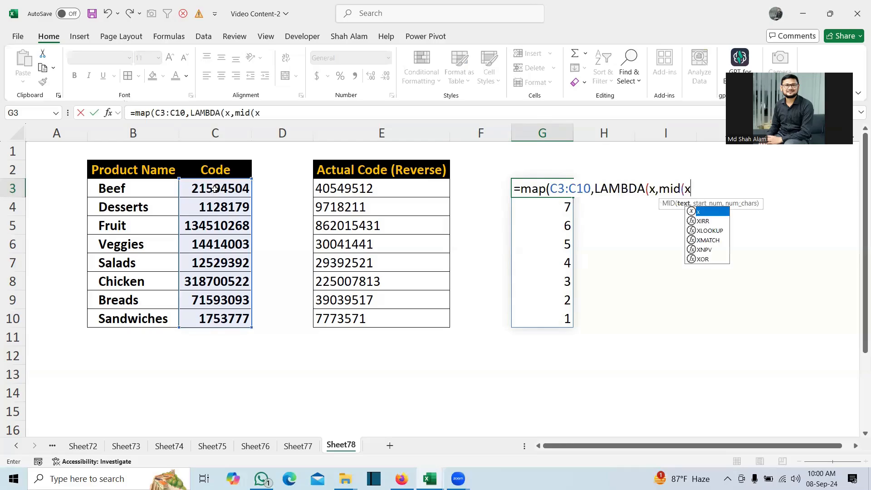
type(",")
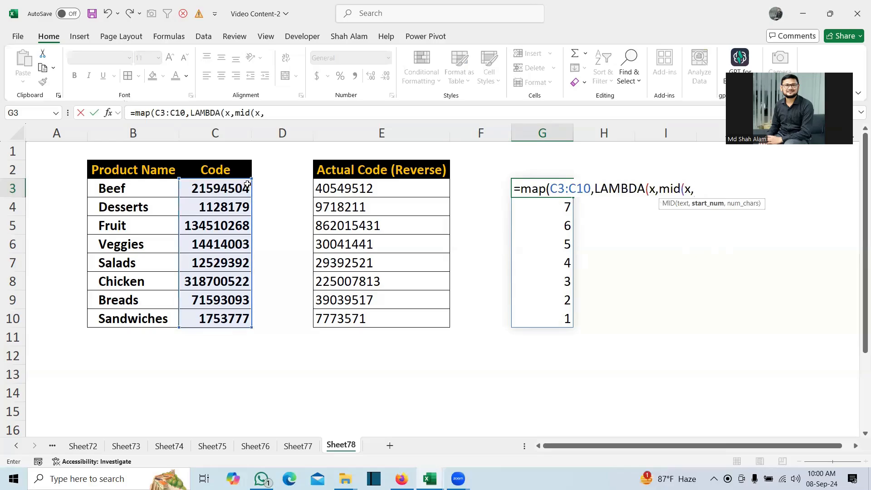
type("seq")
key("Tab")
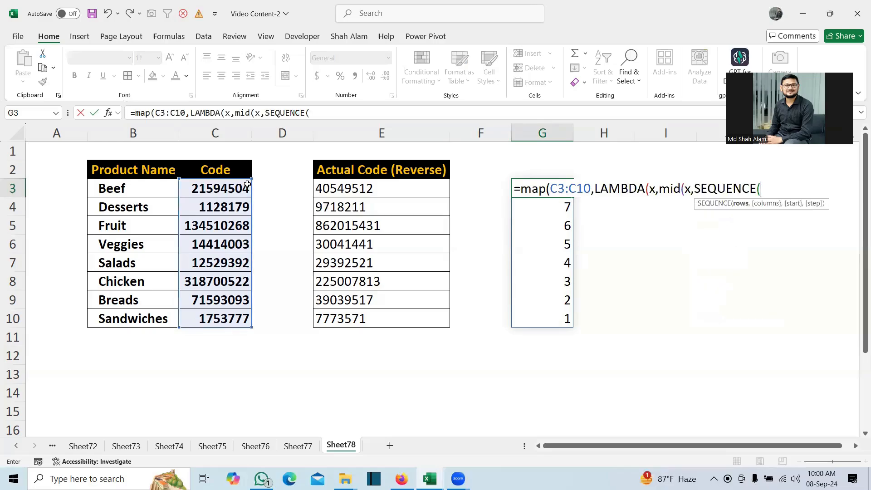
type("len")
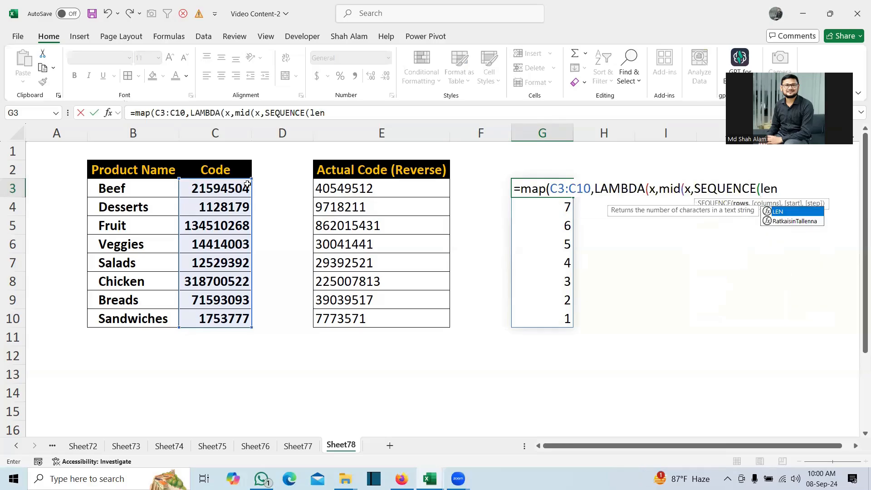
type("(x)")
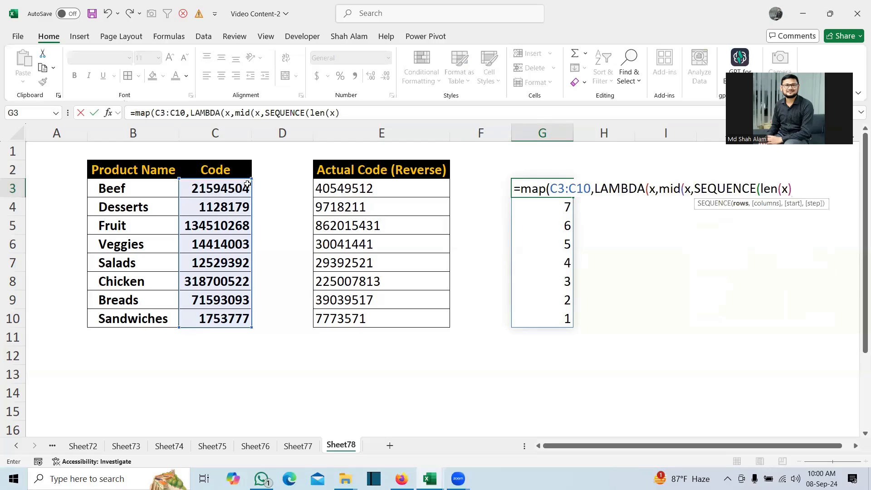
Give the nested SEQUENCE an empty columns argument, start LEN(x) and step -1, and set MID's character count to 1
type(",")
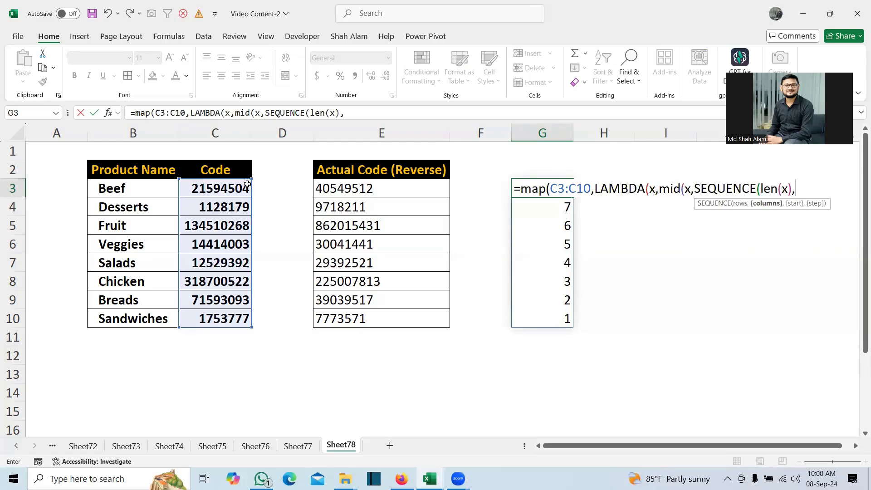
type(",")
type("len(x")
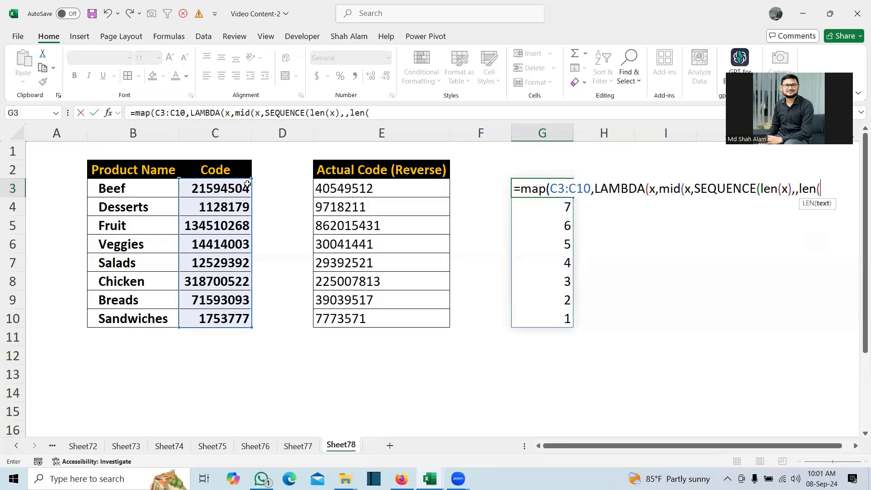
type("),")
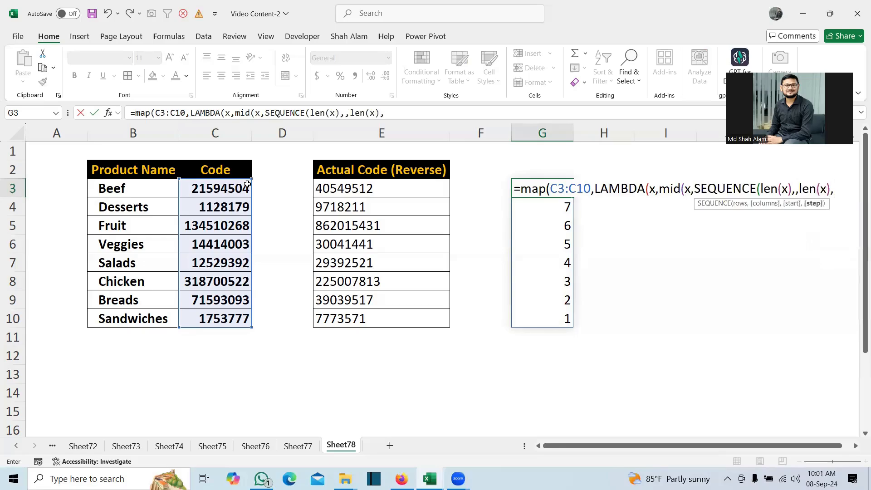
type("-1)")
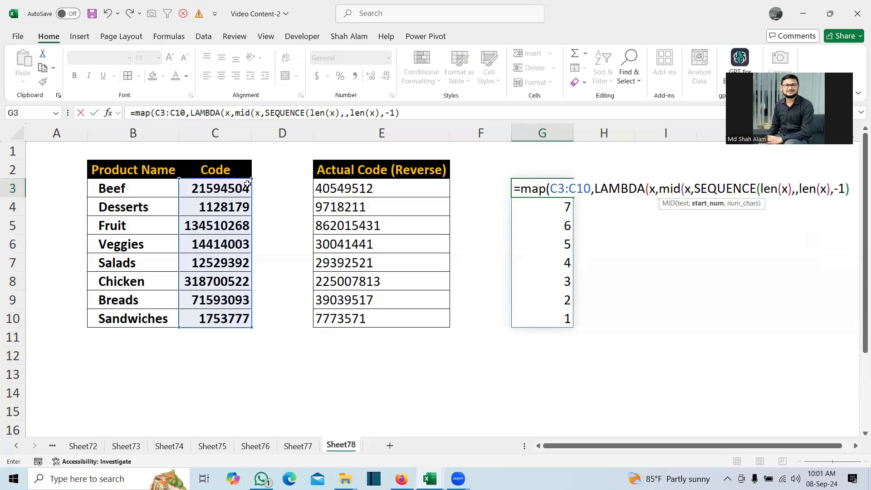
type(",1)")
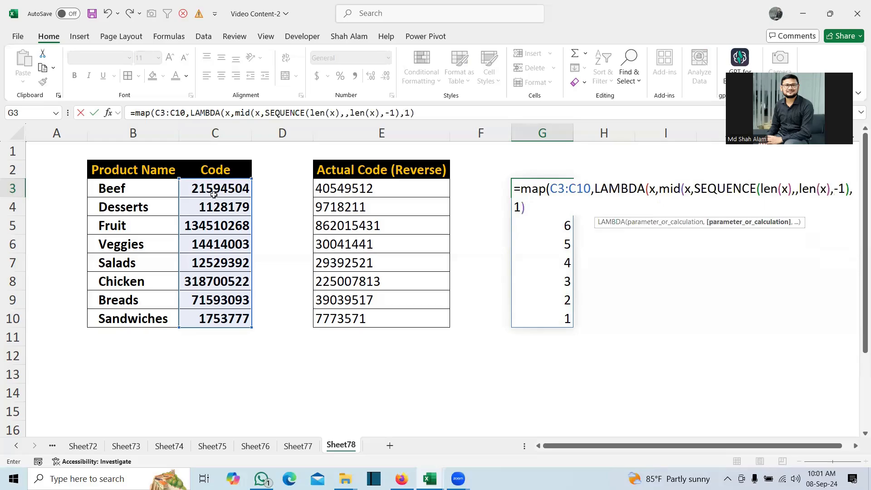
Wrap the MID expression in CONCAT to finish the MAP formula in G3, and autofit column G to the results
left_click(660, 187)
type("co")
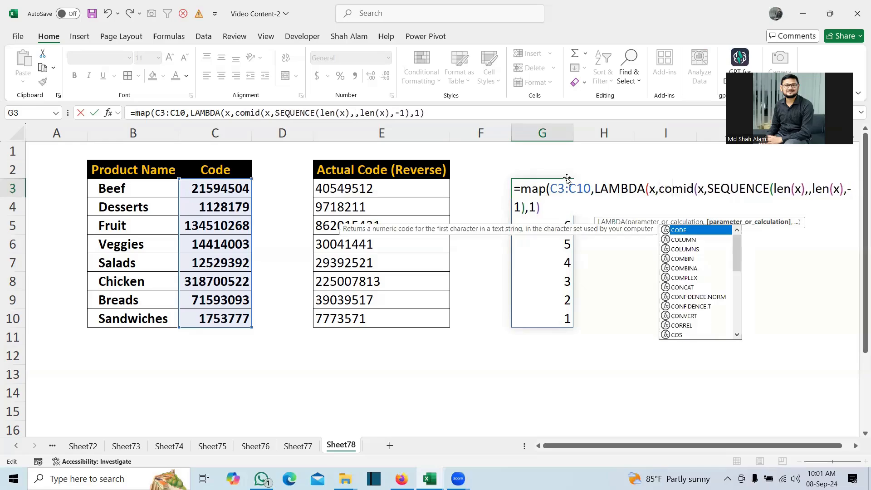
type("nc")
key("Tab")
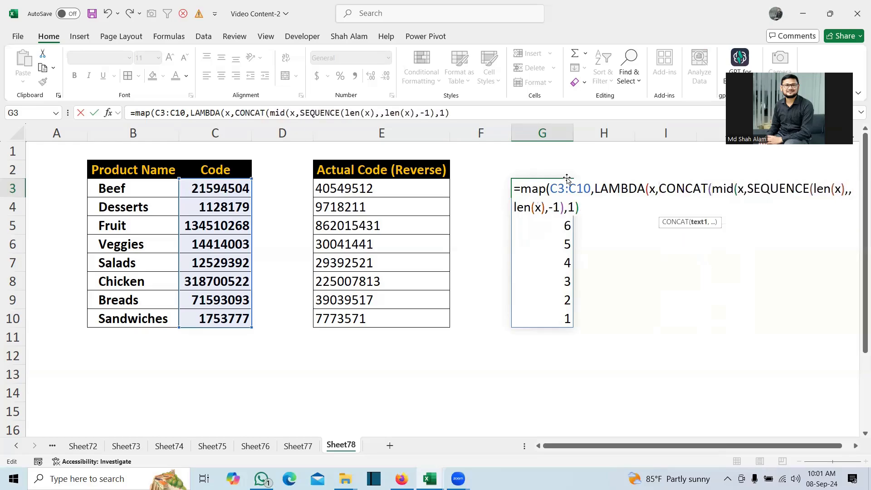
type(")))")
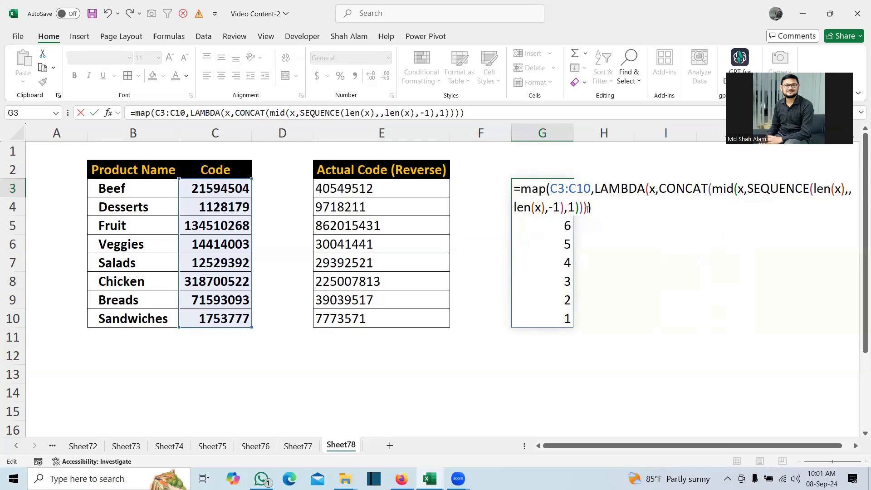
key("Return")
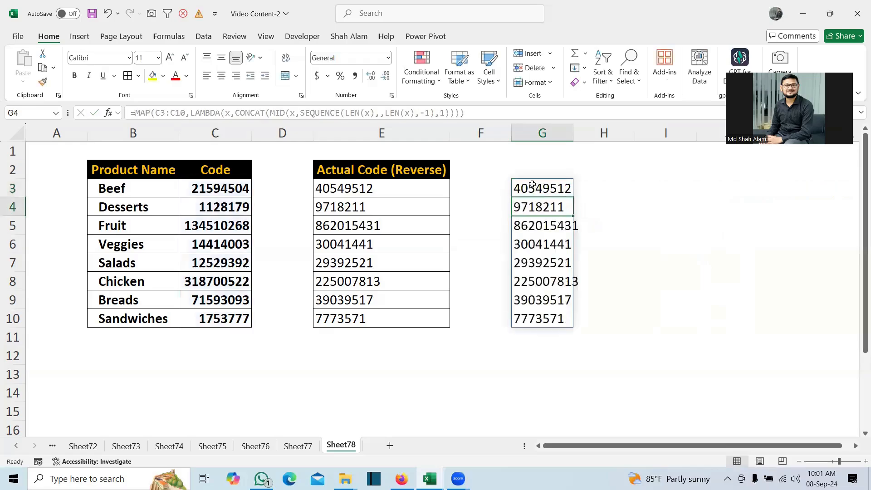
double_click(574, 133)
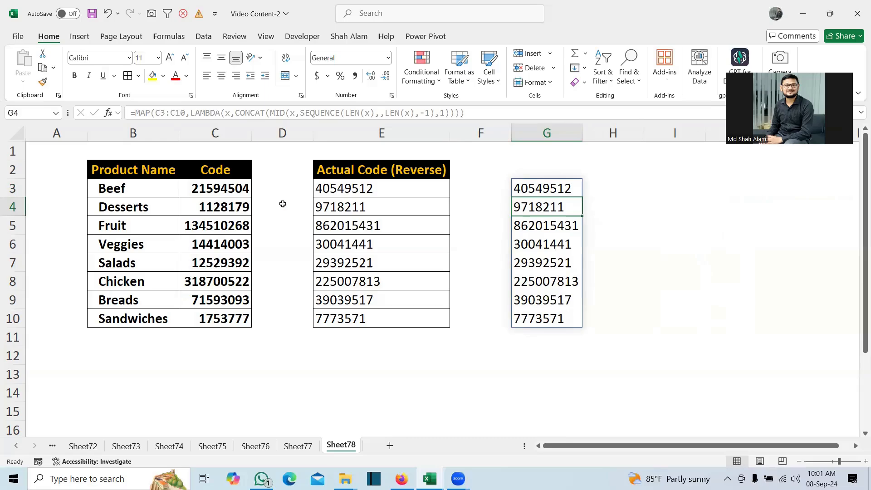
left_click(541, 186)
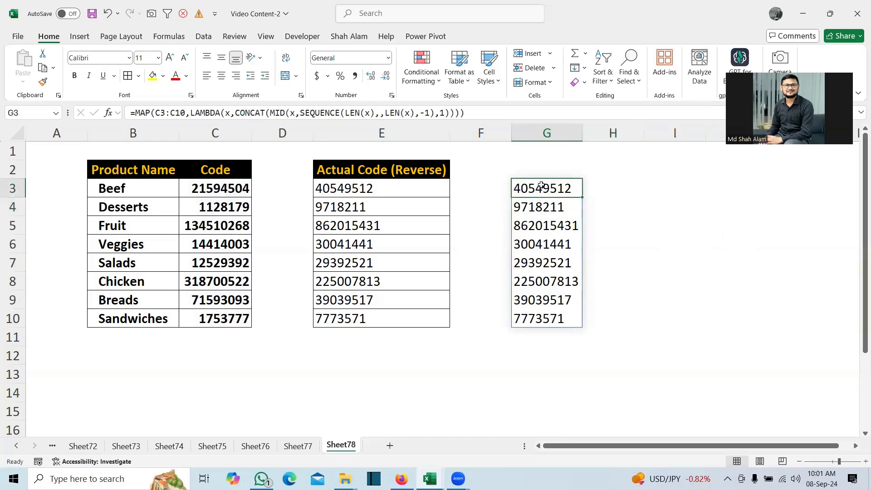